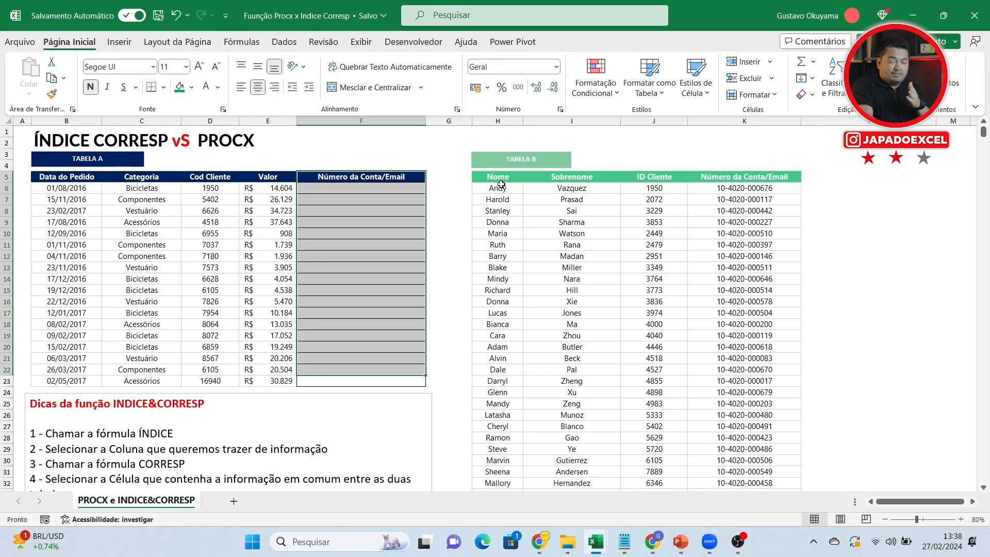
- Review Tabela B's columns down to the last record and compare Cod Cliente in Tabela A with ID Cliente in Tabela B
drag(499, 178, 497, 245)
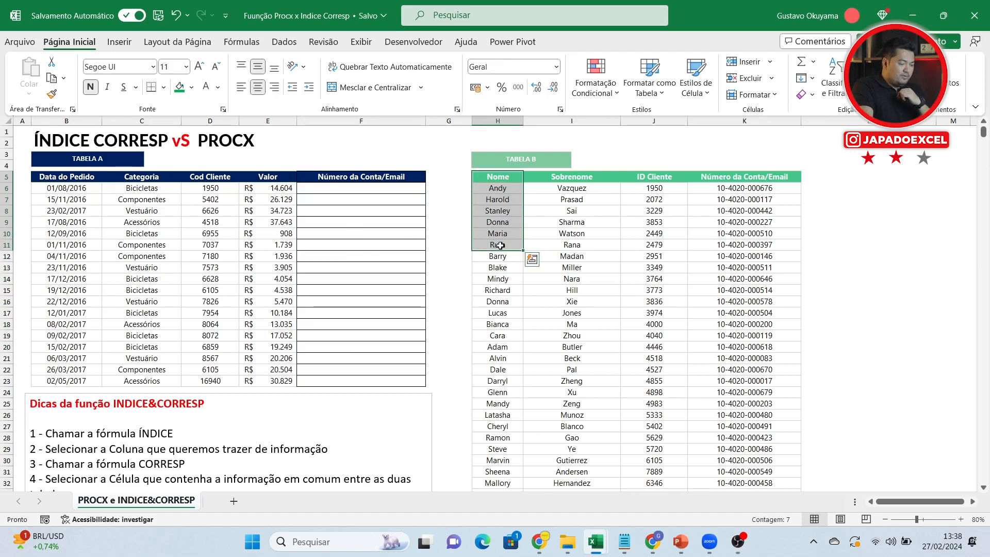
click(654, 180)
drag(724, 178, 728, 305)
click(729, 269)
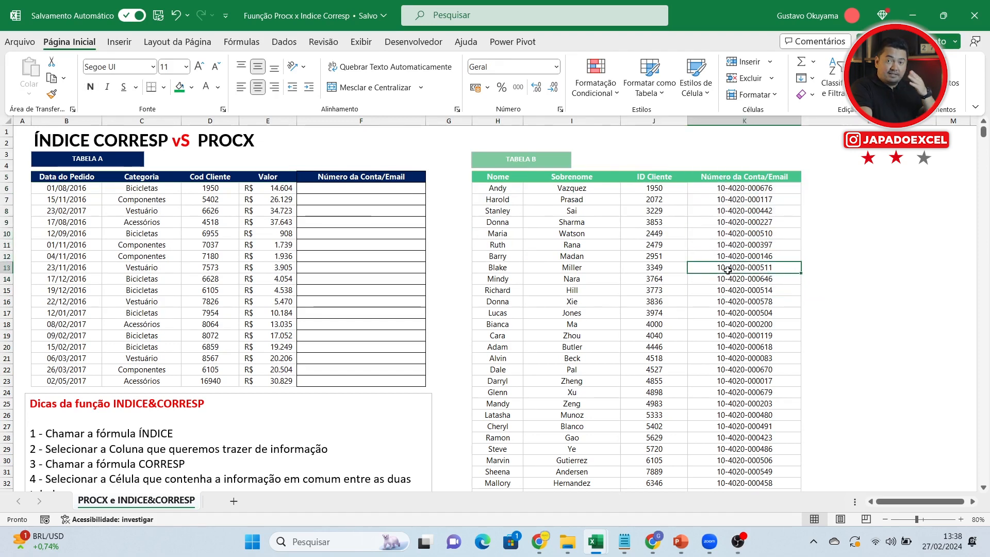
key(ctrl+shift+Down)
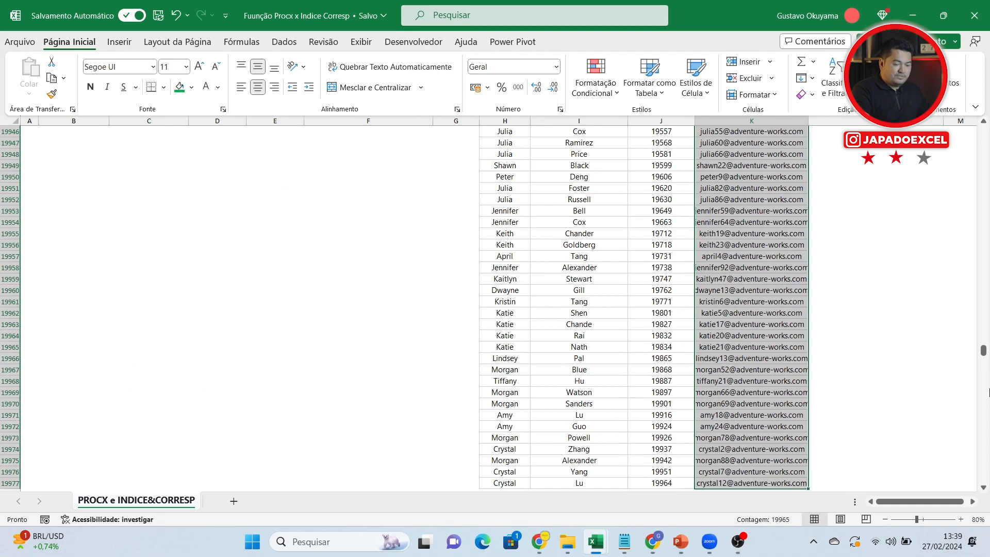
drag(983, 353, 984, 122)
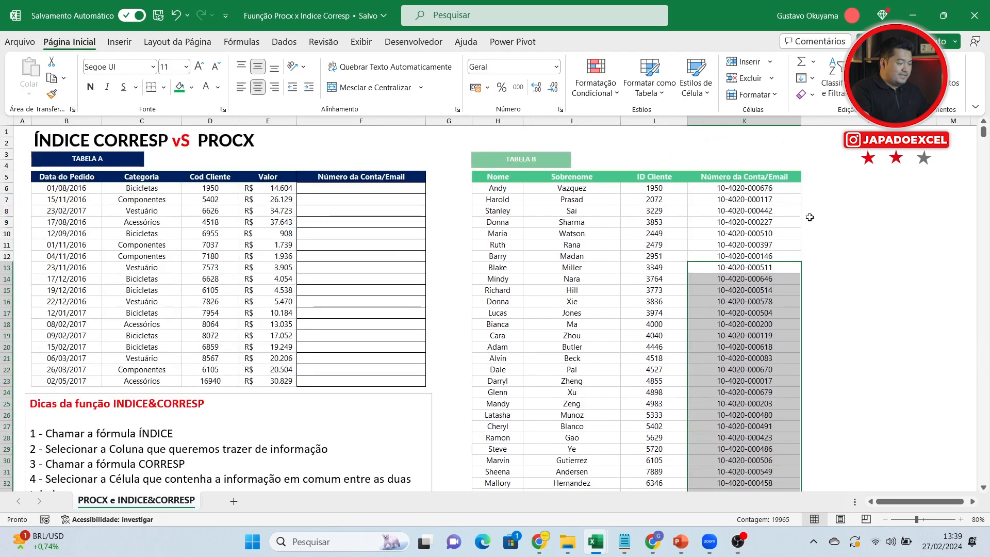
click(375, 187)
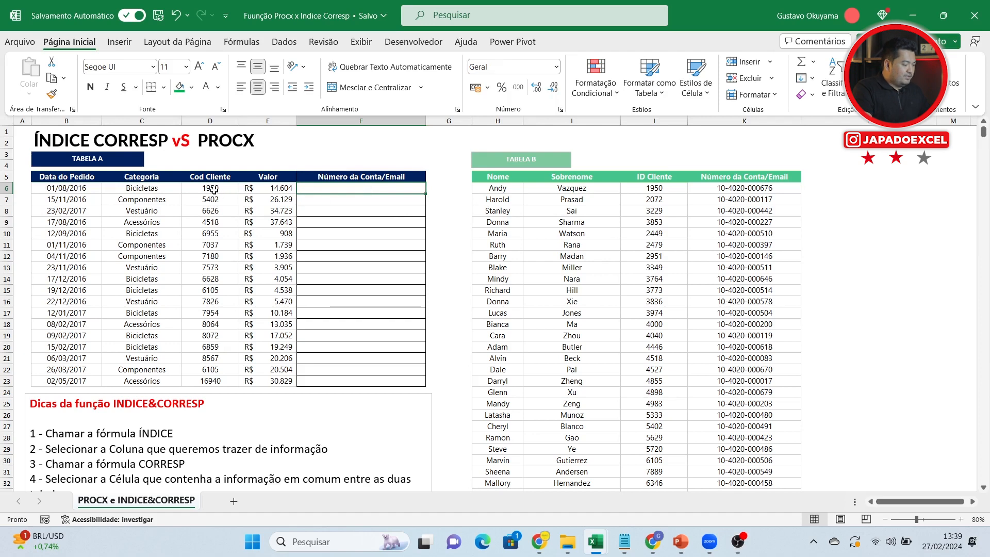
drag(216, 187, 213, 339)
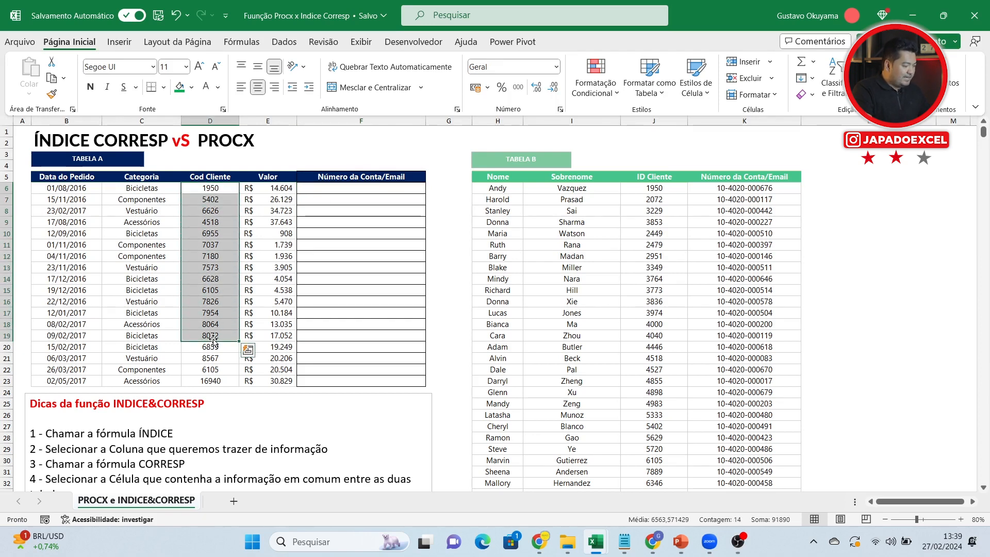
drag(227, 202, 257, 202)
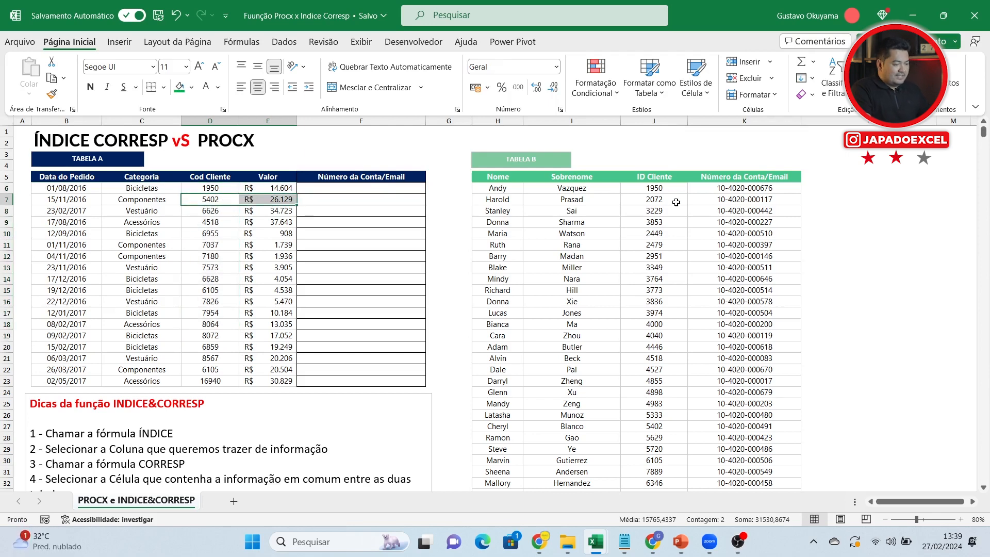
drag(669, 191, 663, 404)
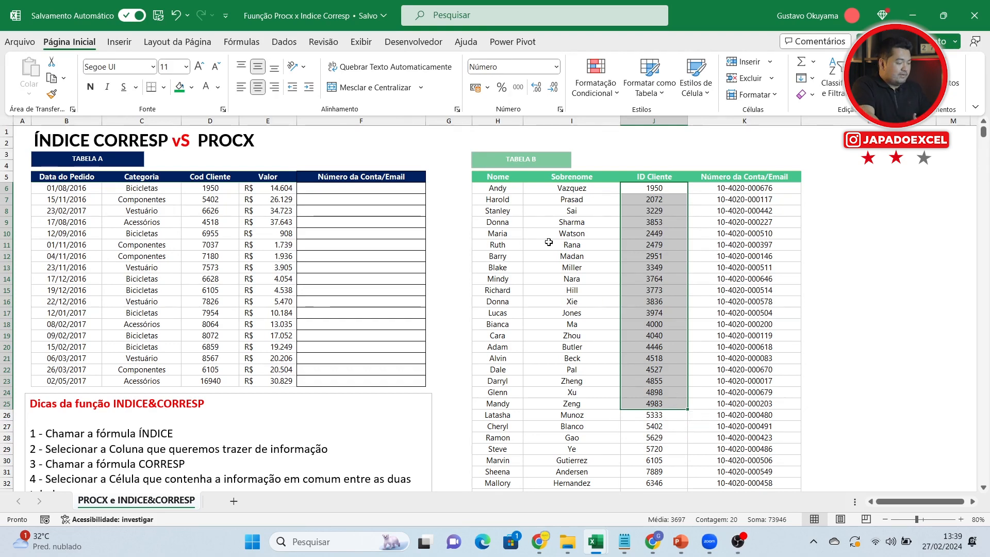
click(374, 186)
text(=)
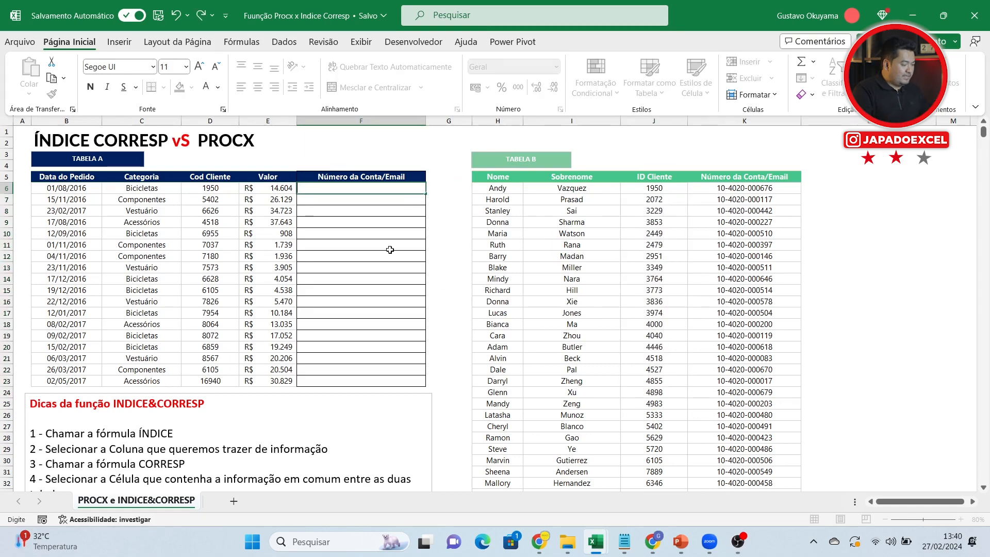
text(=)
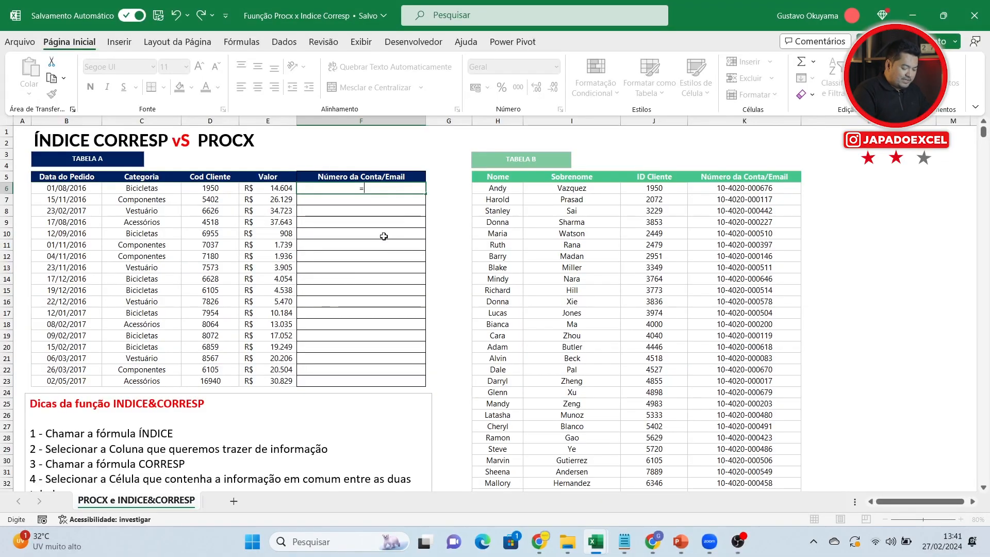
text(ín)
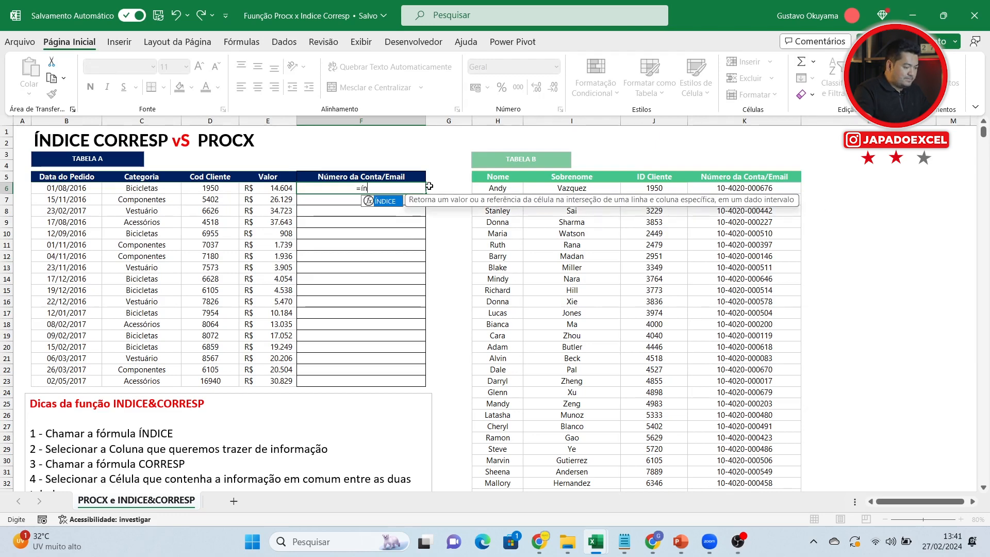
double_click(394, 201)
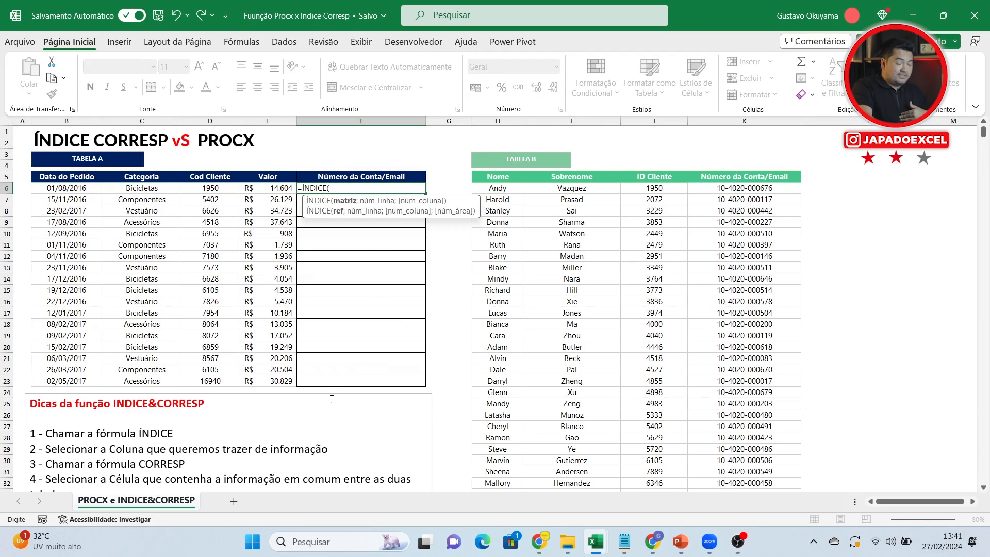
key(Escape)
- Move the INDICE&CORRESP tips text box up over the lower rows of Tabela A, starting at row 13
click(305, 397)
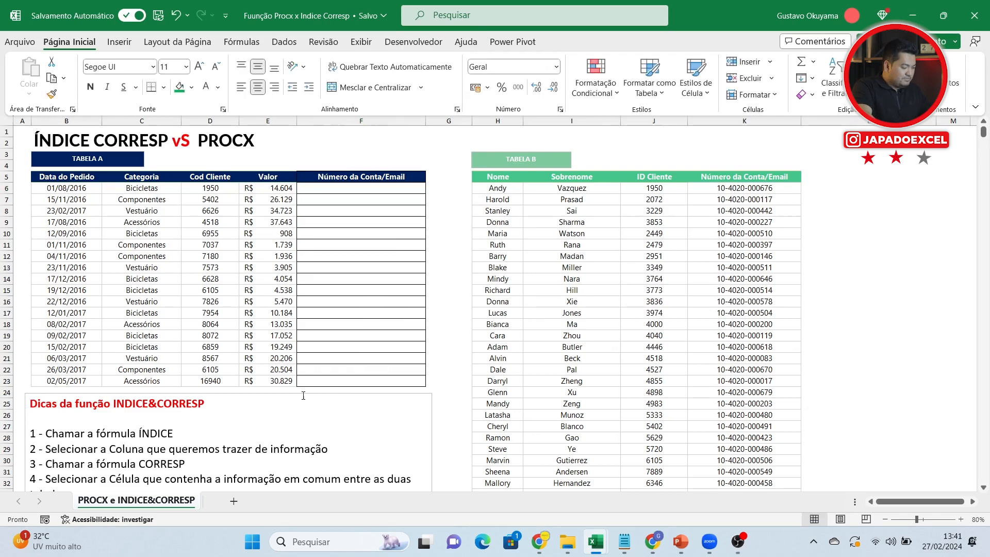
drag(298, 394, 307, 260)
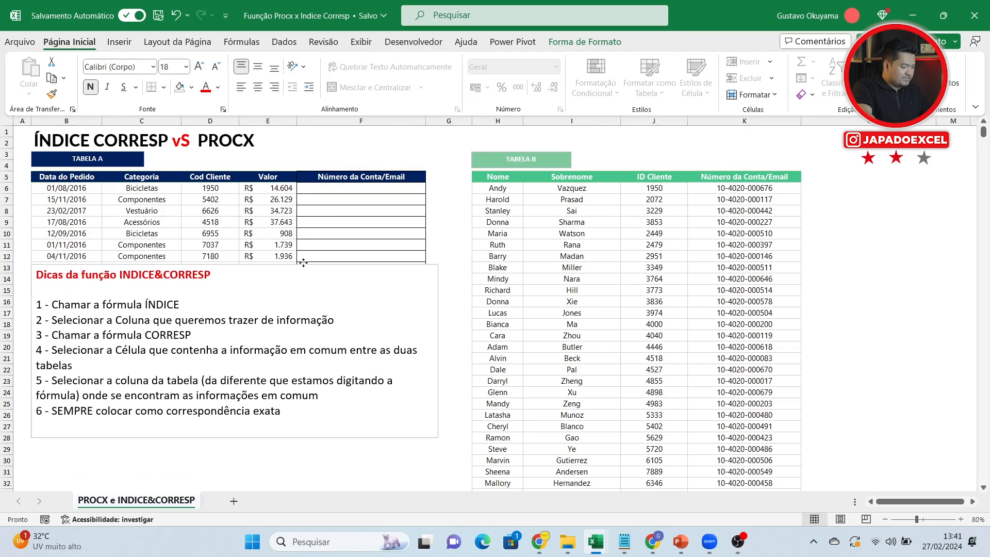
- Begin an ÍNDICE formula in cell F6 with the whole column K of Tabela B as its matrix
click(334, 189)
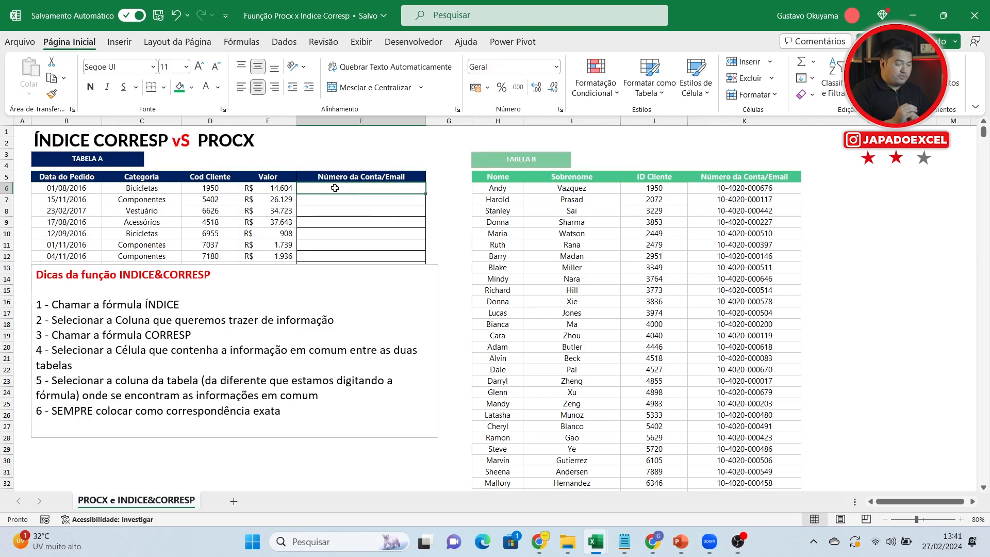
text(=I)
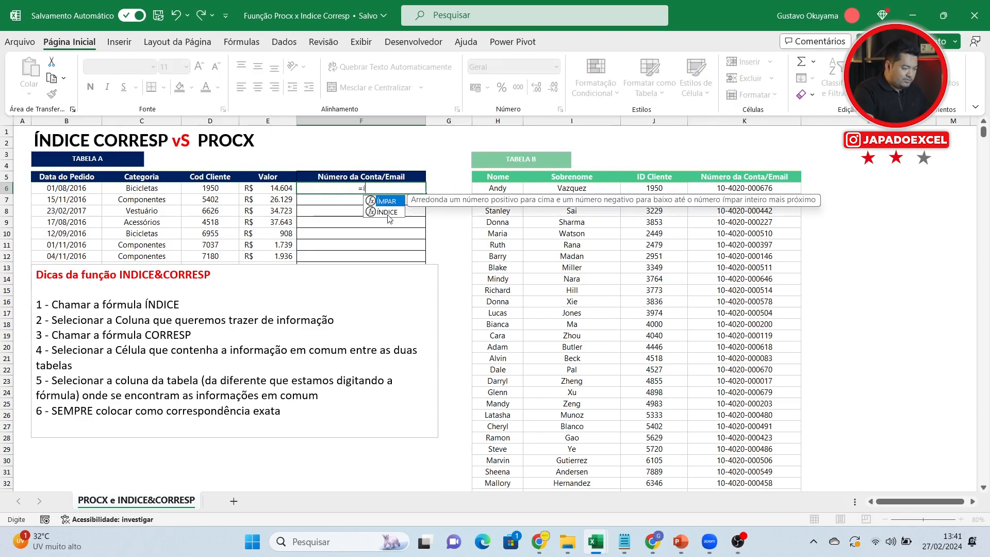
double_click(386, 212)
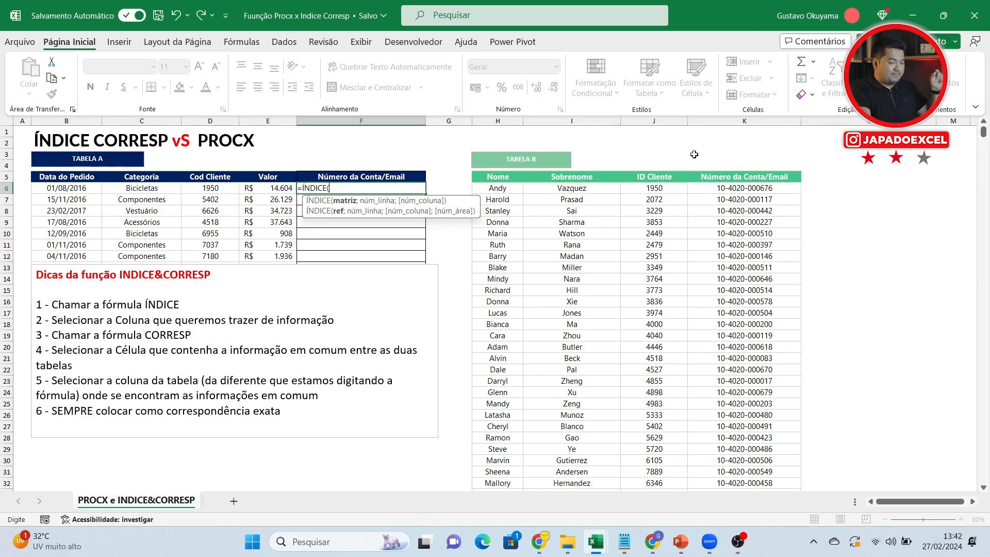
click(739, 120)
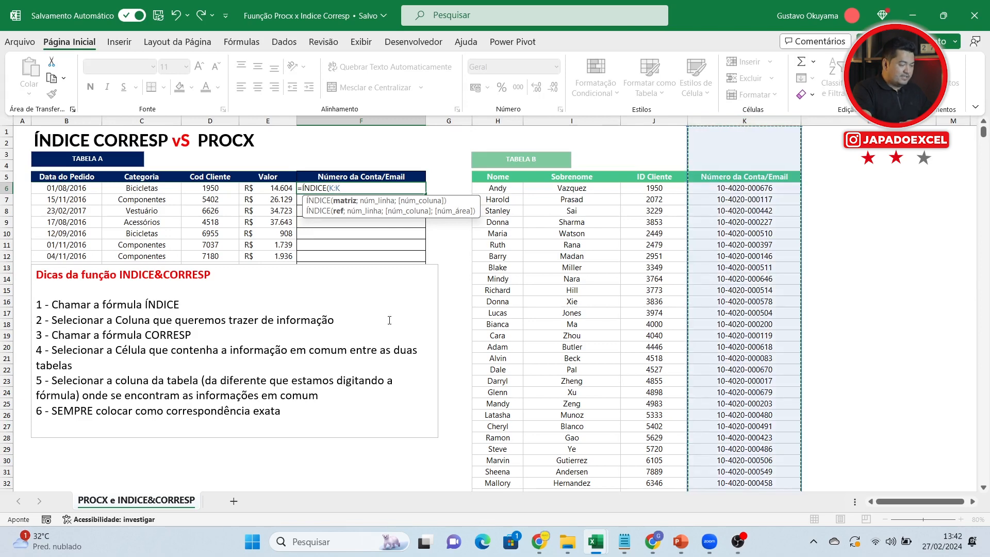
text(;)
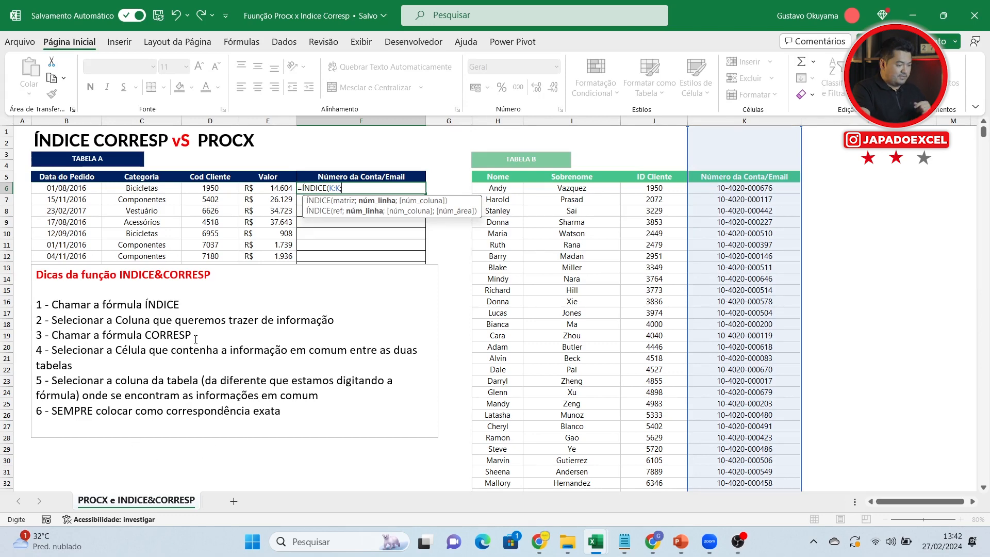
- Nest CORRESP as the row number argument of ÍNDICE, using cell D6 as the lookup value
text(corr)
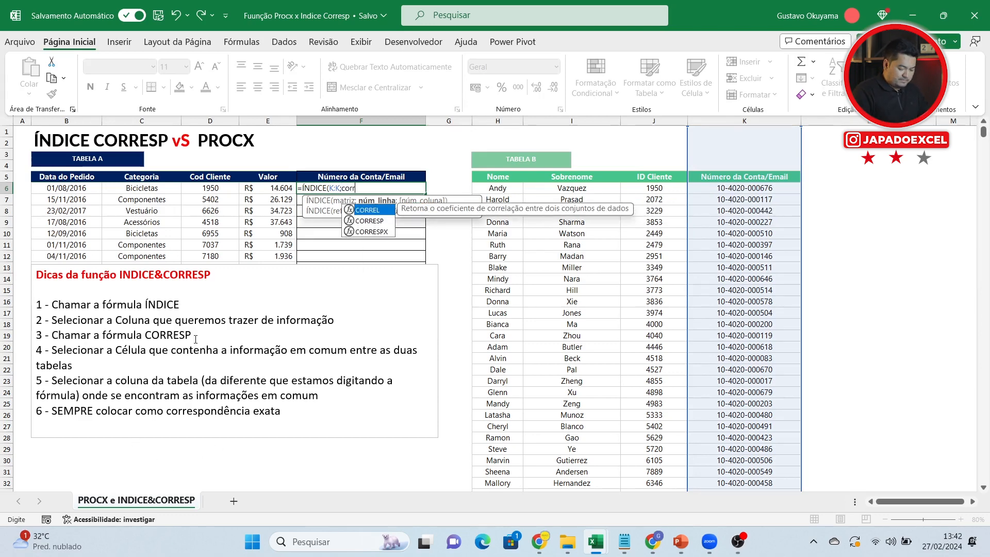
key(Down)
text(r)
double_click(367, 221)
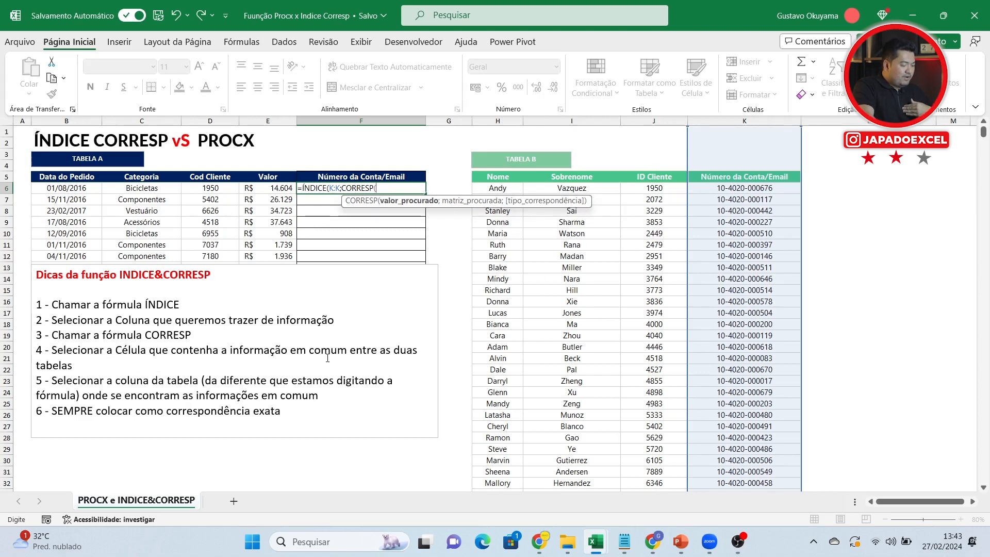
click(222, 189)
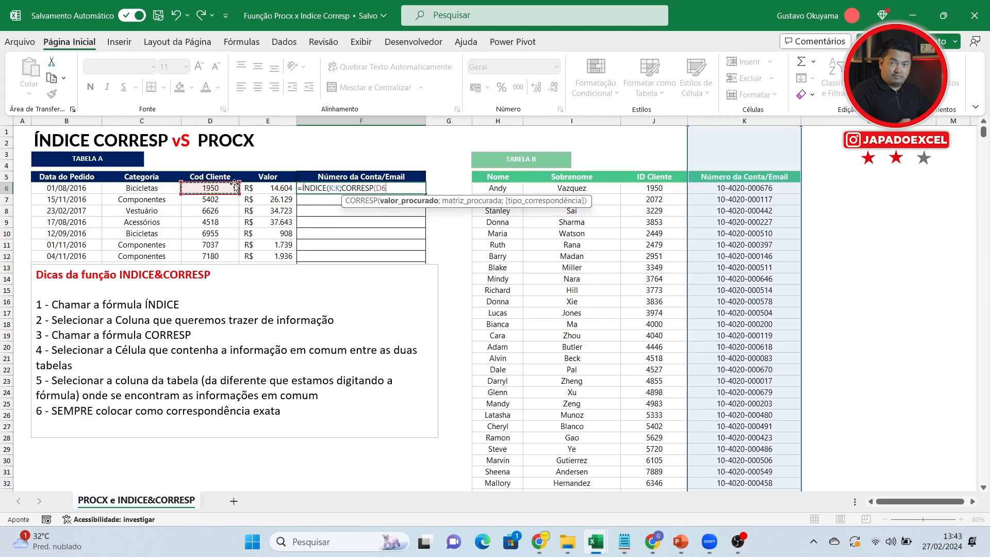
text(;)
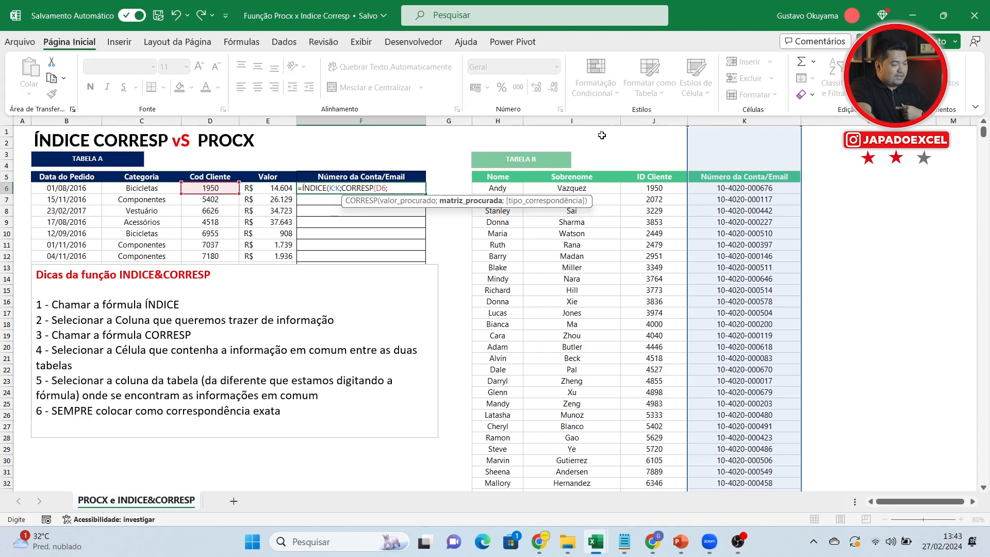
- Use column J as the CORRESP lookup array with exact match (0) and complete the formula as =ÍNDICE(K:K;CORRESP(D6;J:J;0))
click(653, 121)
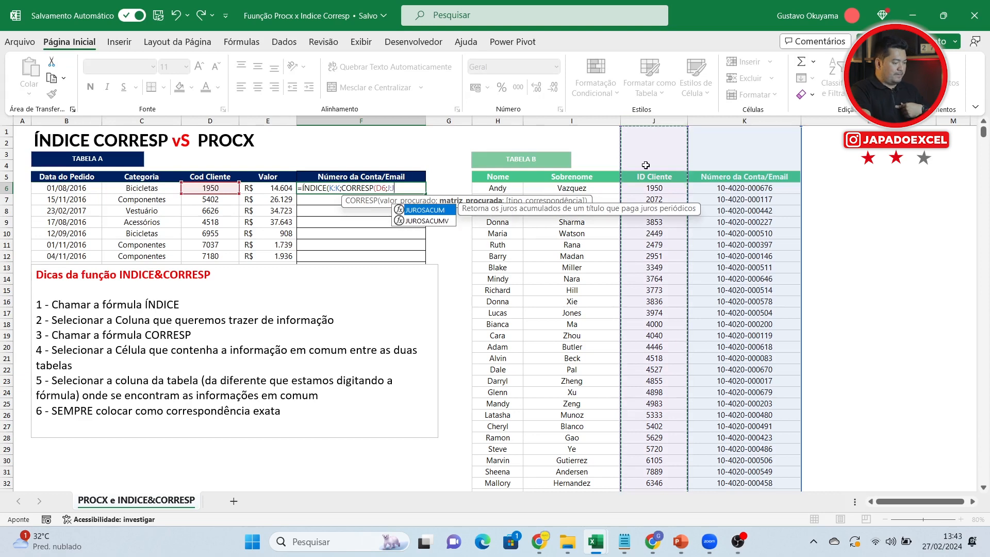
text(;)
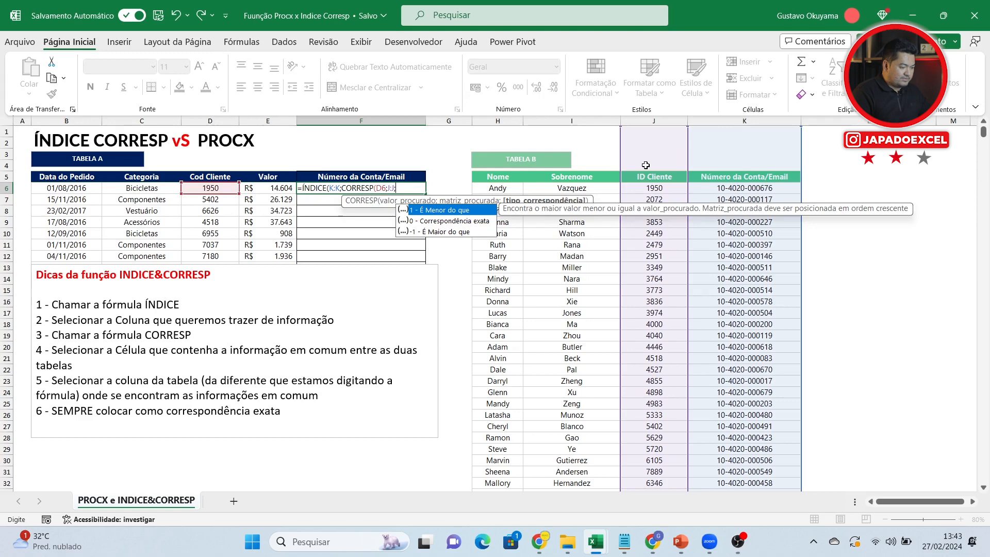
key(Down)
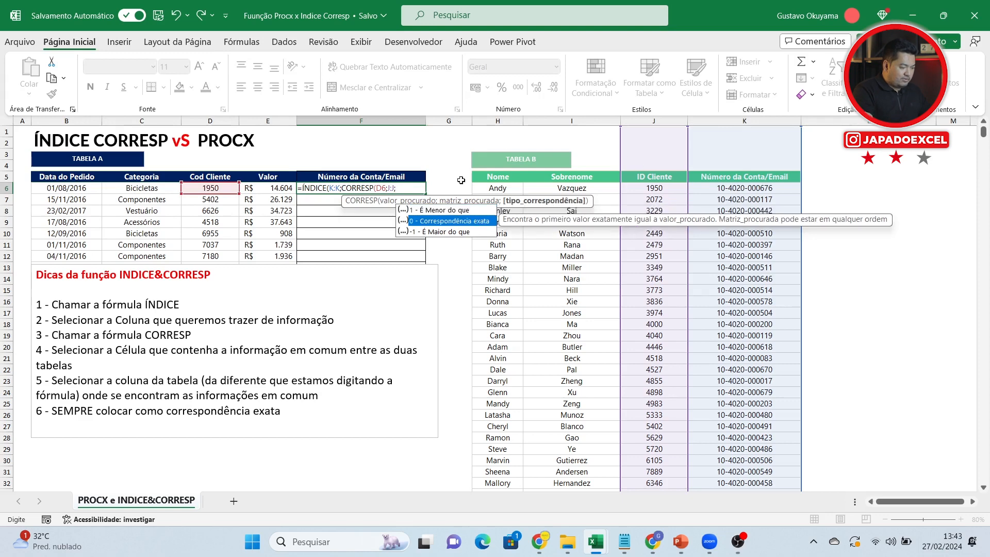
double_click(457, 221)
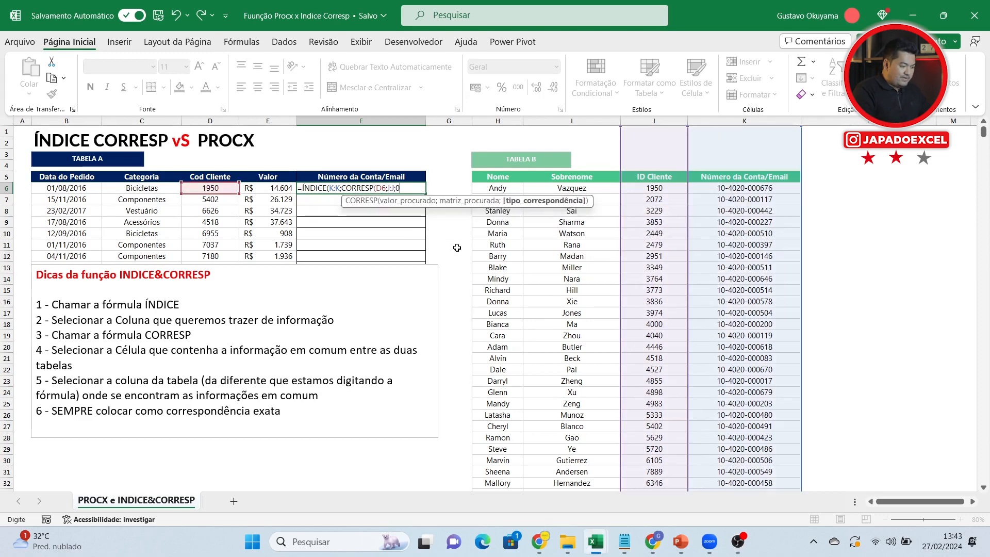
text())
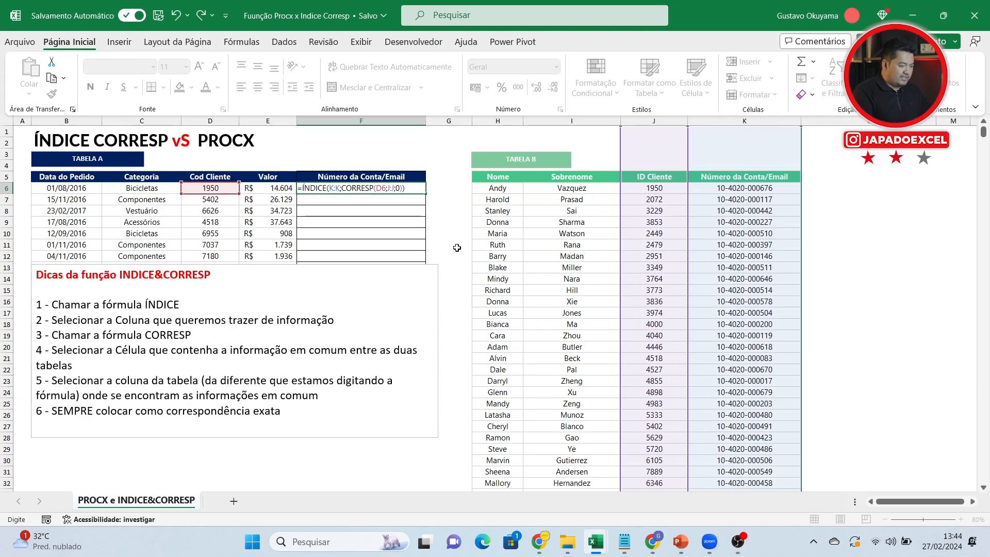
key(Return)
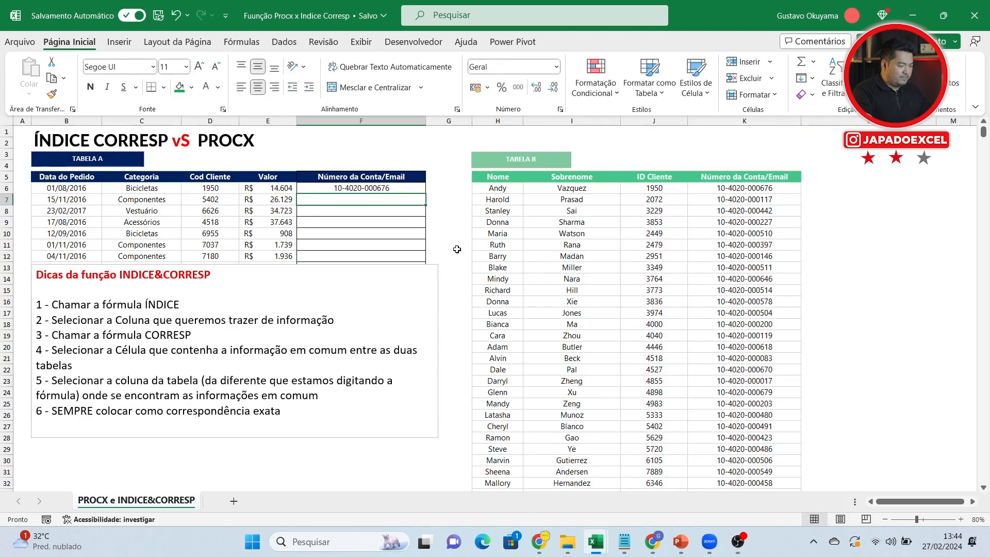
- Move the INDICE&CORRESP tips text box down below Tabela A, starting at about row 26
click(330, 289)
scroll(365, 412, down, 4)
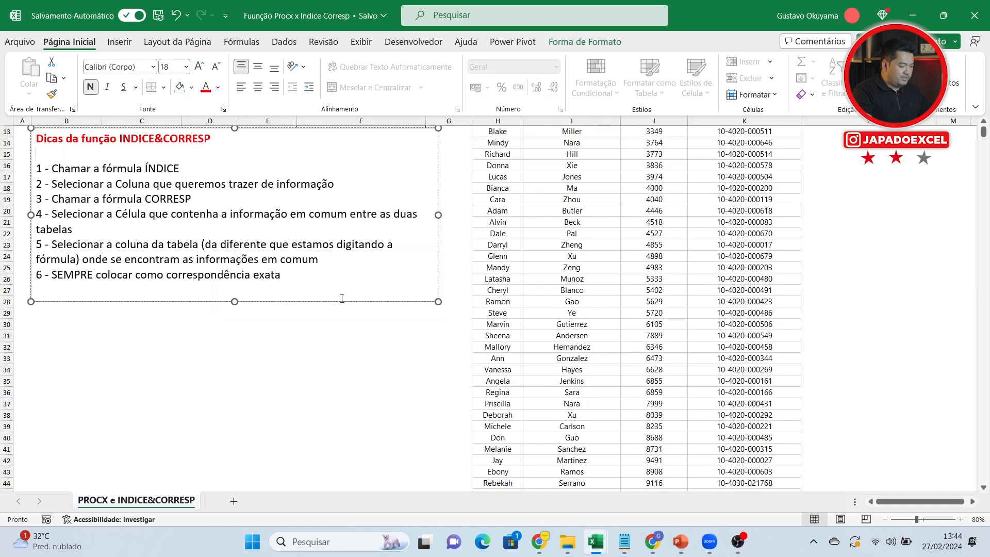
drag(336, 301, 334, 455)
scroll(389, 386, up, 4)
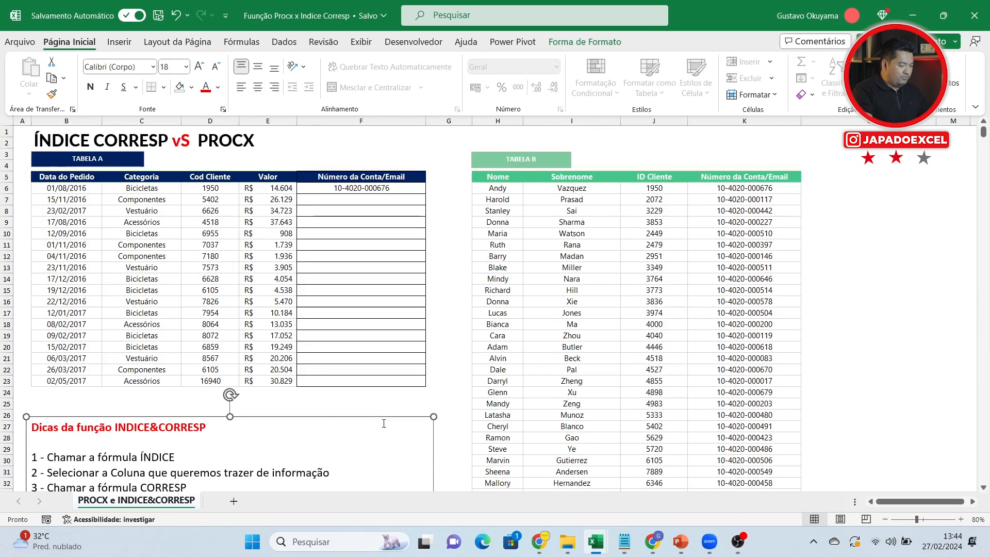
- Fill the formula from F6 down the rest of Tabela A's Número da Conta/Email column
click(419, 187)
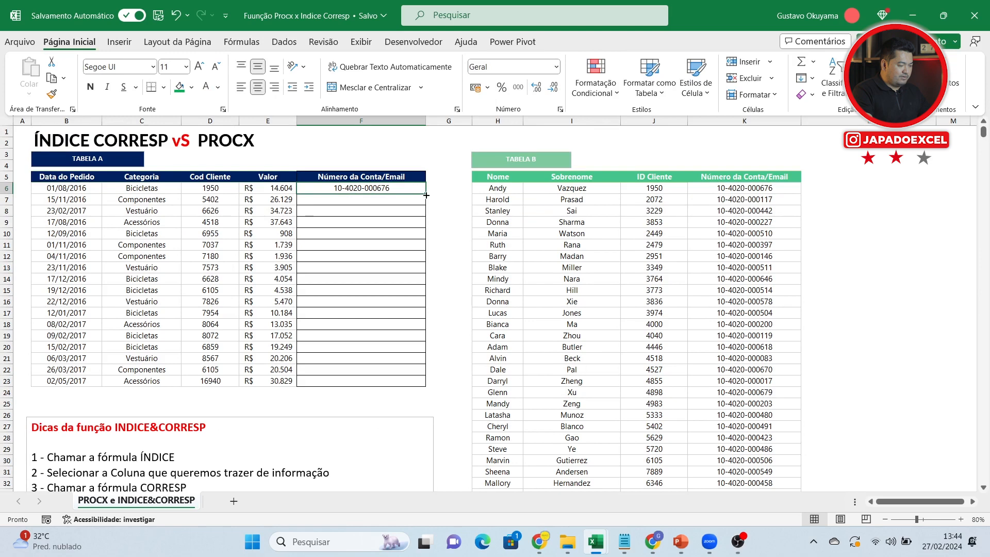
double_click(426, 194)
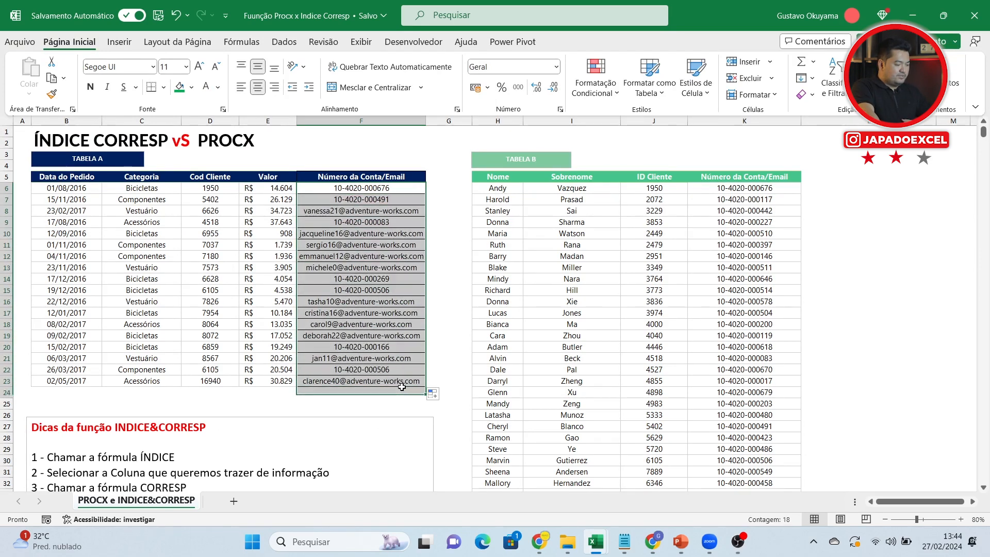
click(743, 192)
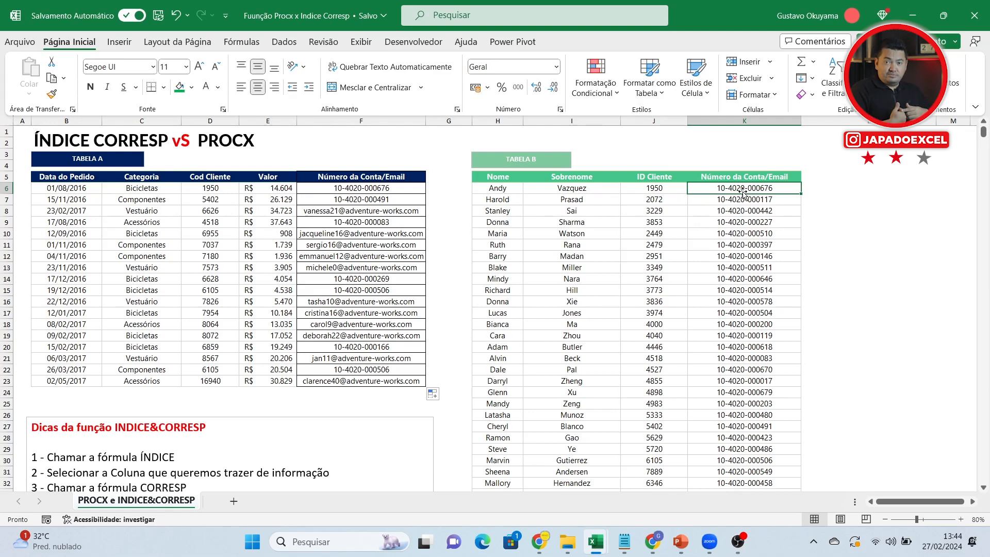
scroll(636, 291, down, 1)
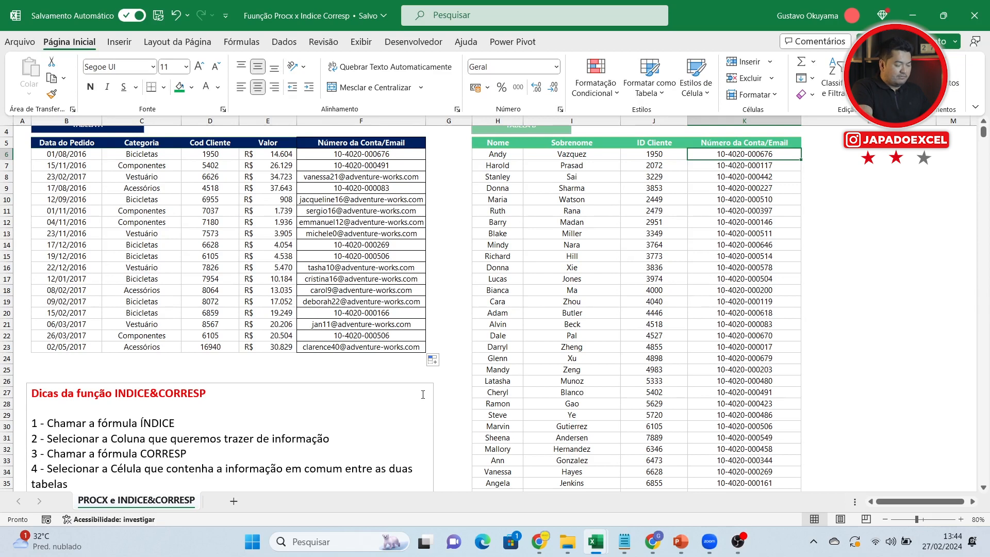
- Clear the ÍNDICE/CORRESP results from Tabela A's Número da Conta/Email column, cells F6 to F23
drag(386, 155, 369, 354)
key(Delete)
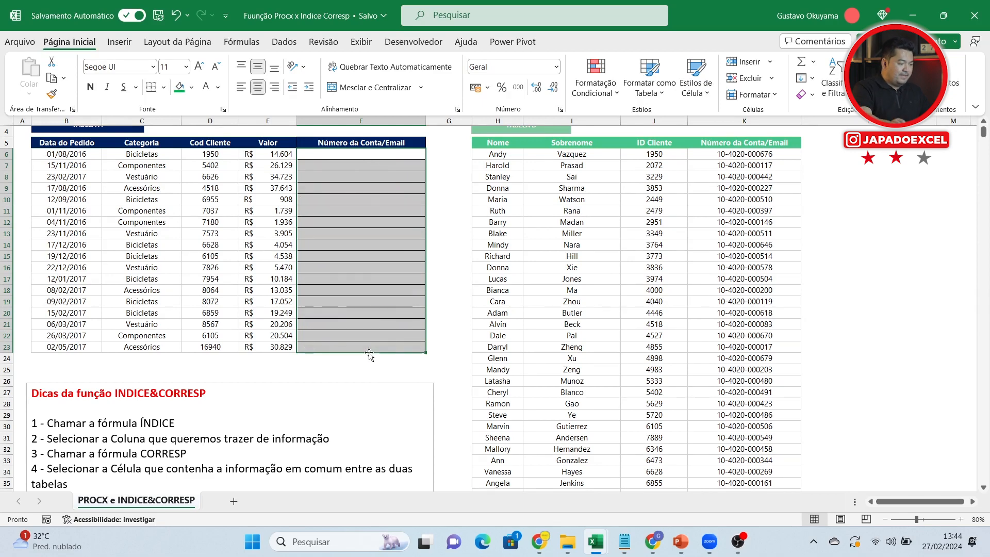
scroll(416, 307, up, 1)
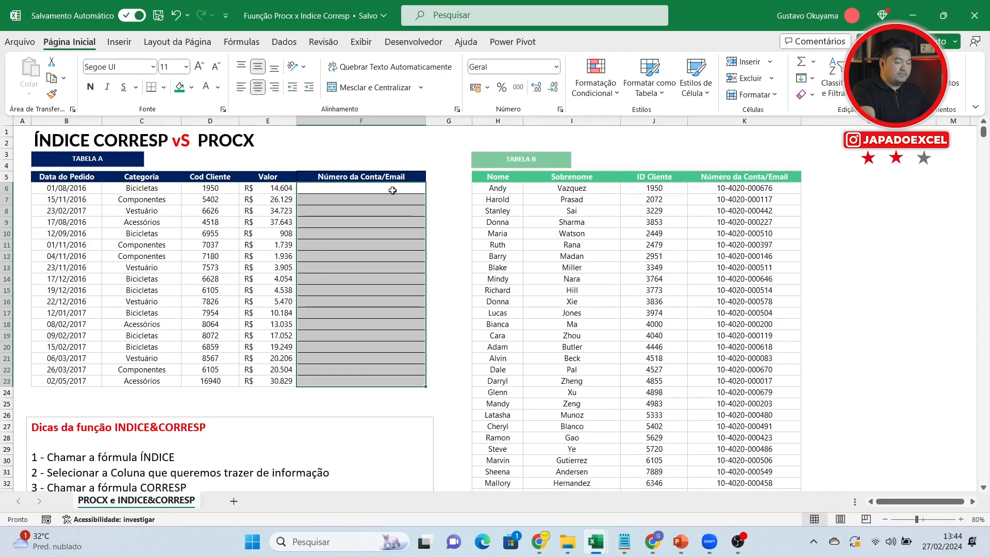
- Start a PROCX formula in cell F6 with the Cod Cliente in D6 as the lookup value
click(392, 190)
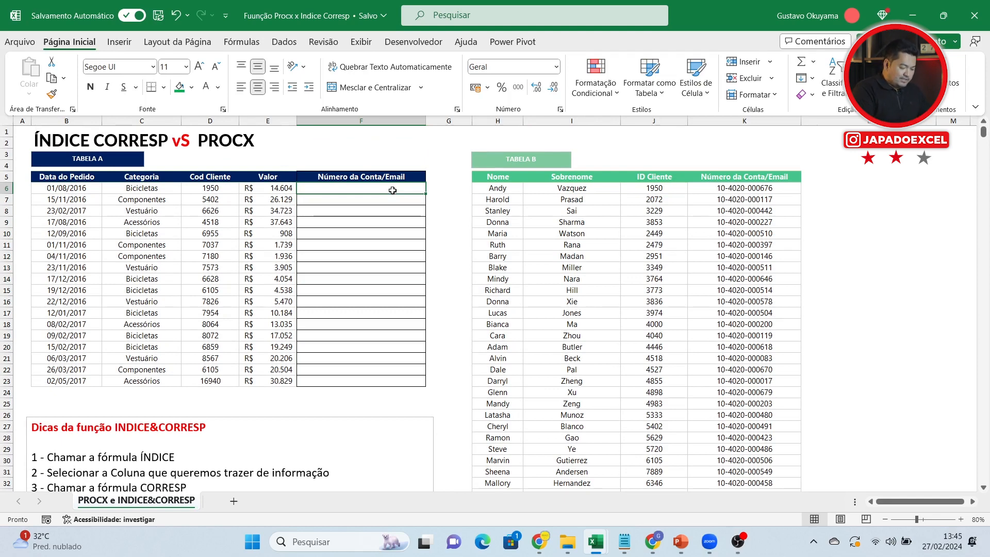
text(=proc)
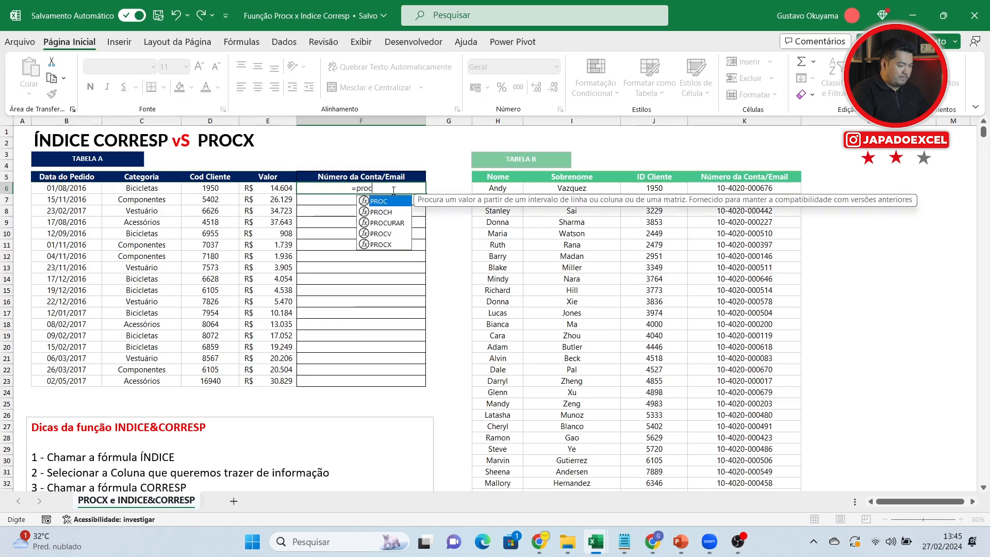
text(x)
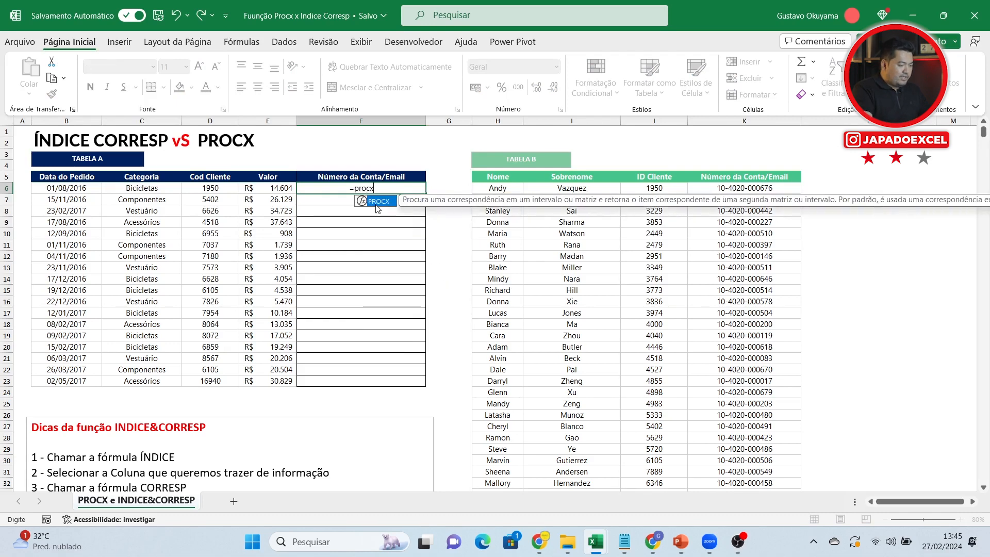
double_click(376, 205)
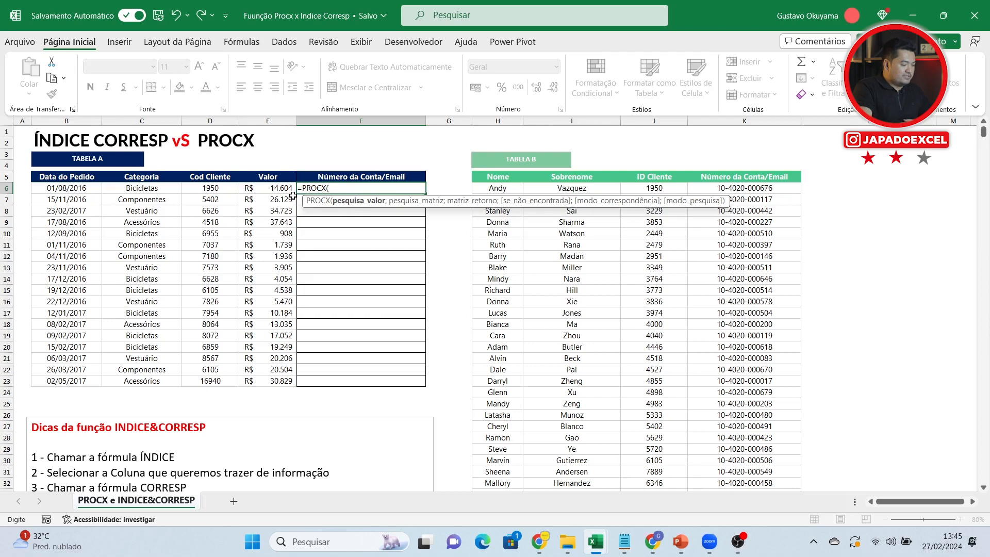
click(223, 188)
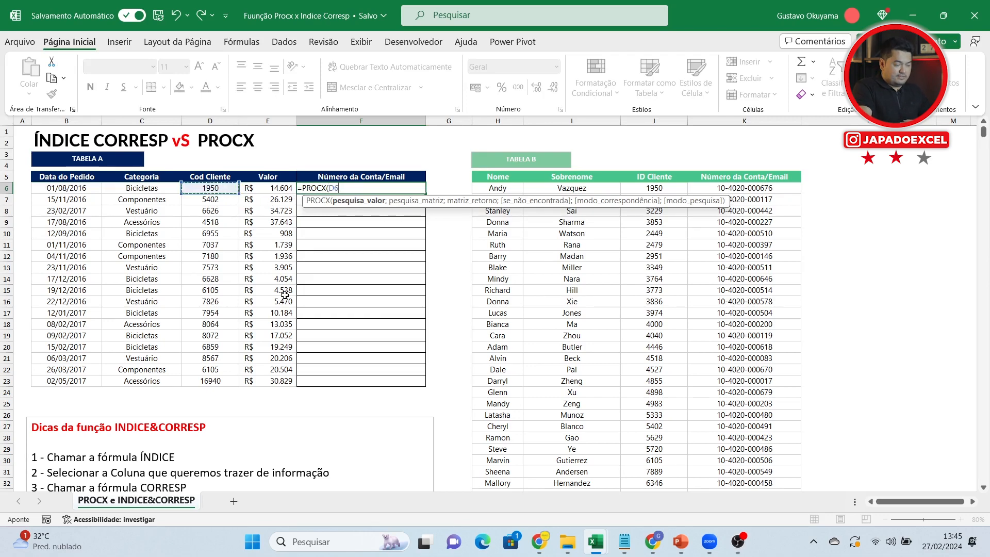
text(;)
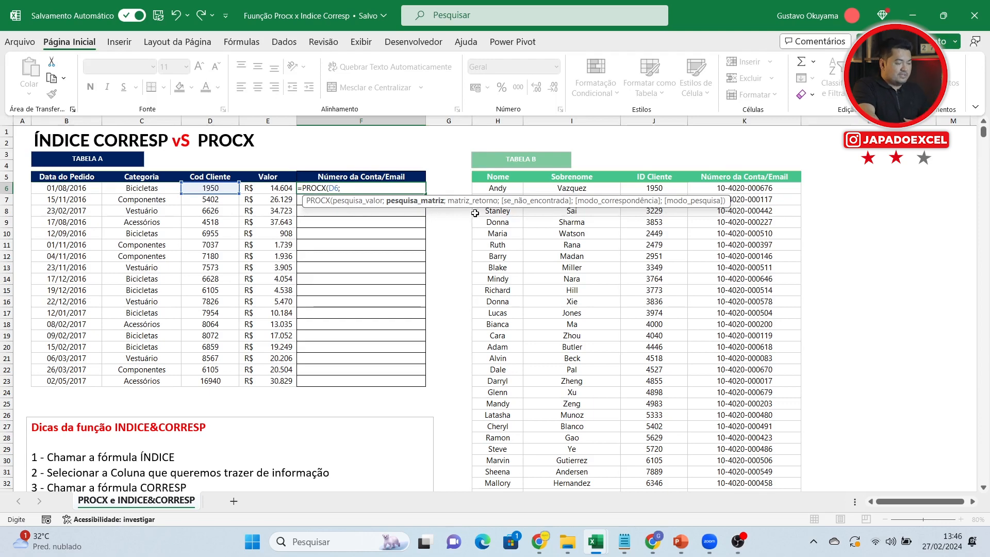
- Use column J as the lookup array and column K as the return array, completing the formula as =PROCX(D6;J:J;K:K)
click(649, 119)
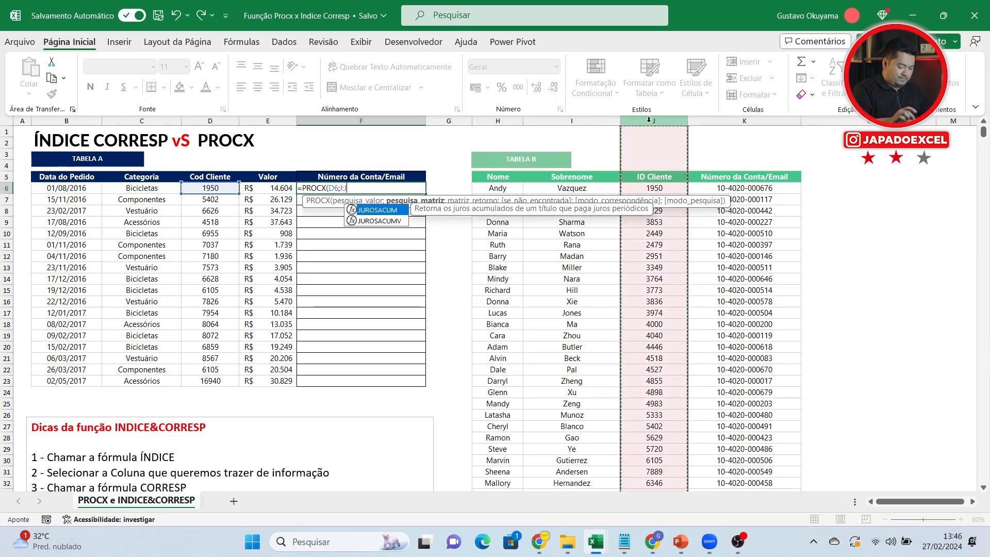
text(;)
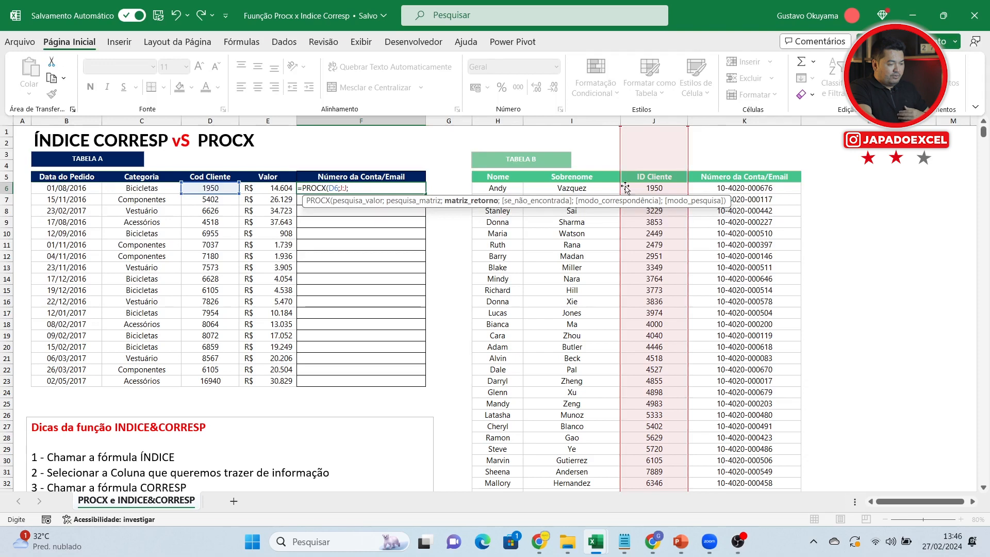
click(755, 120)
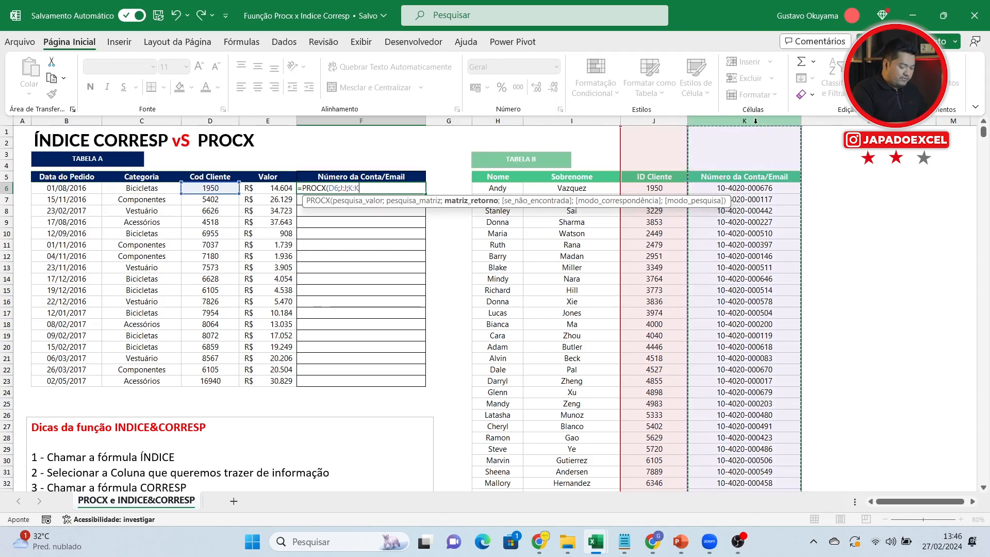
text())
key(Return)
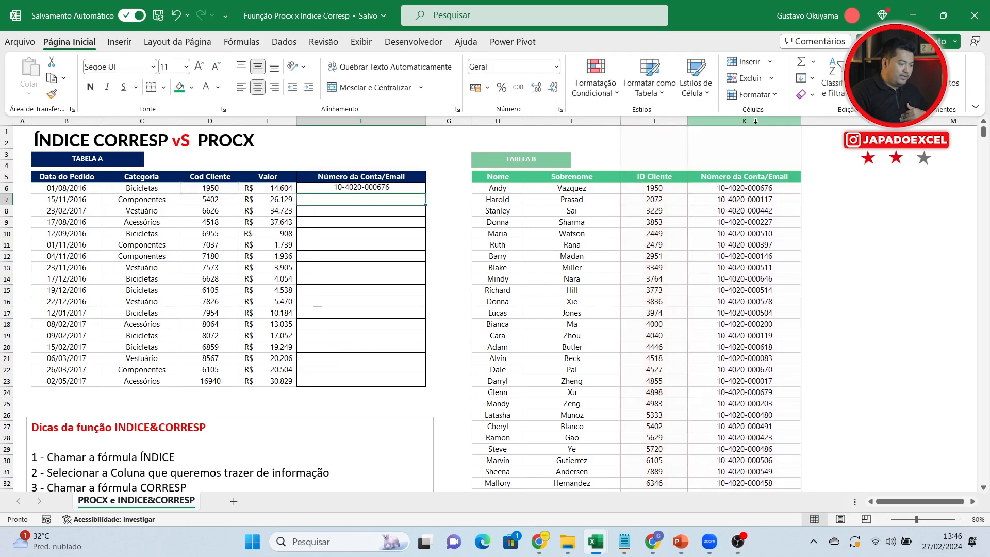
- Fill the PROCX formula from F6 down to F23 in Tabela A's Número da Conta/Email column
click(352, 190)
double_click(426, 192)
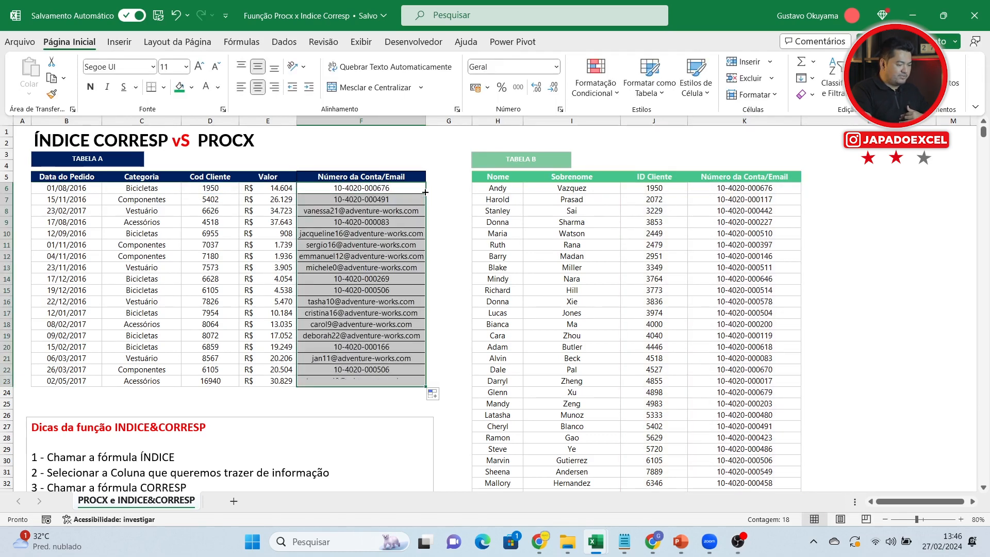